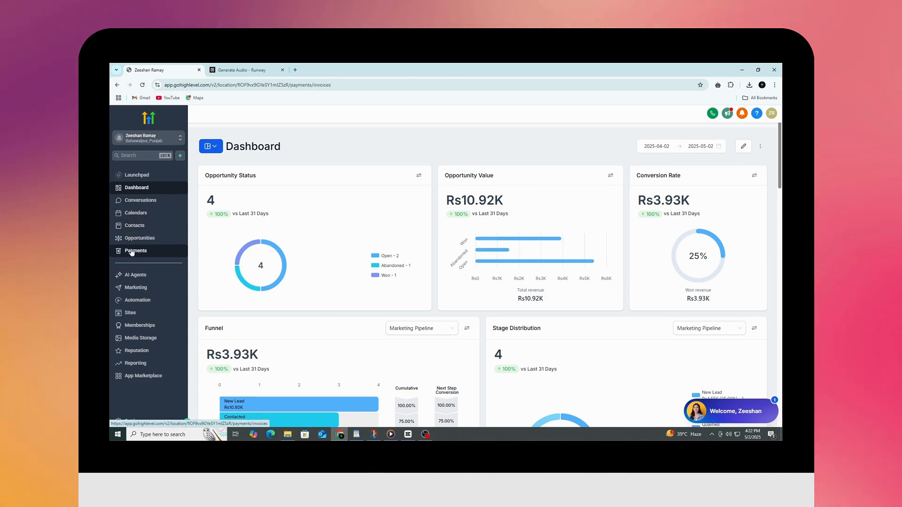
- Open the payments invoices page and start a new recurring invoice template
click(132, 252)
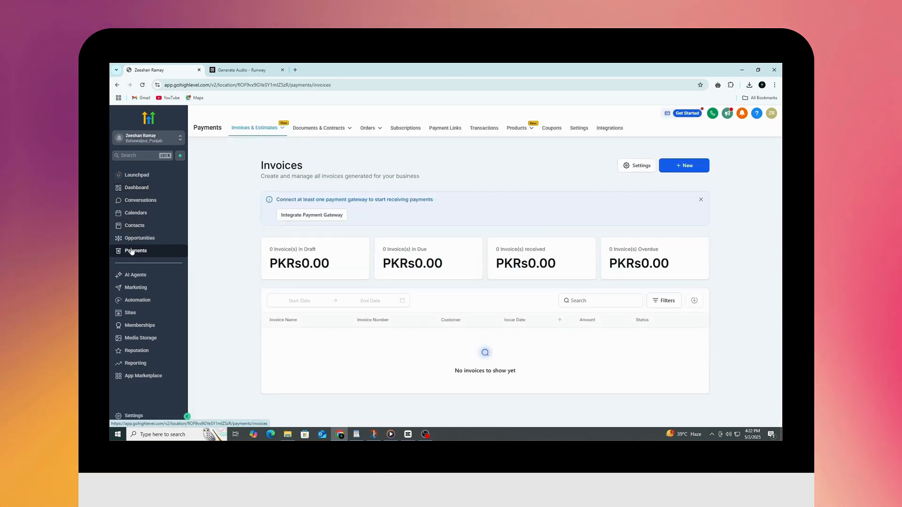
mouse_move(253, 134)
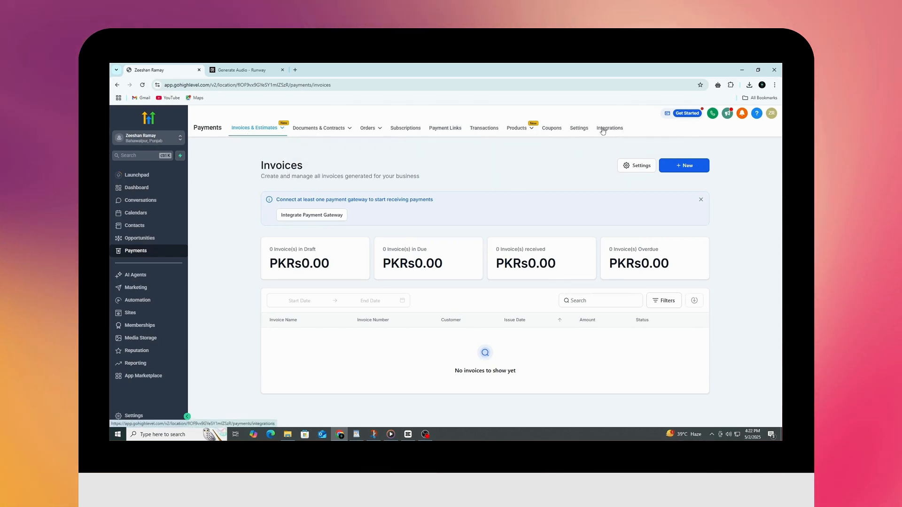
drag(305, 166, 248, 166)
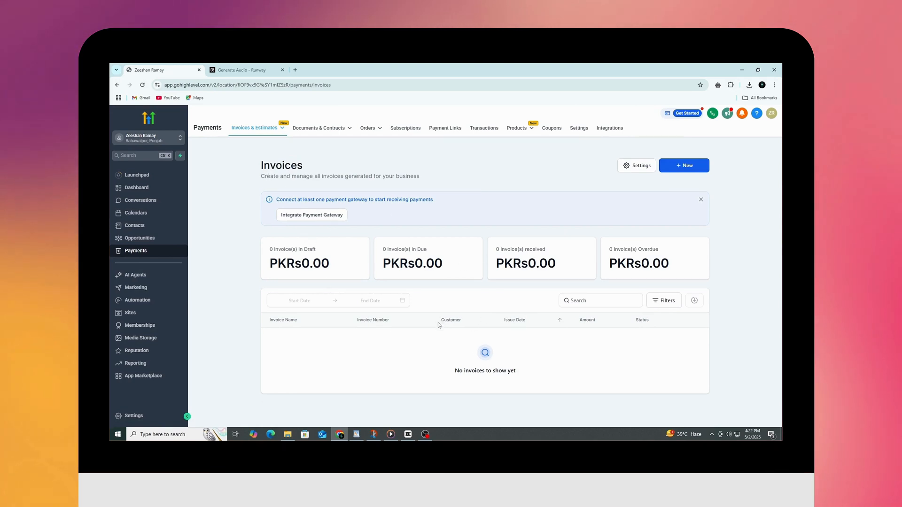
click(681, 168)
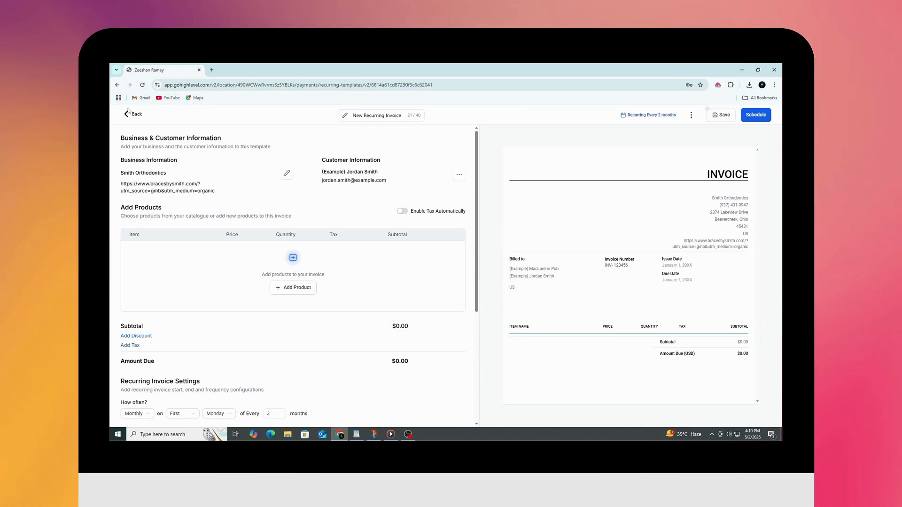
- Examine the business name, website and customer information sections of the recurring invoice template
drag(120, 139, 228, 144)
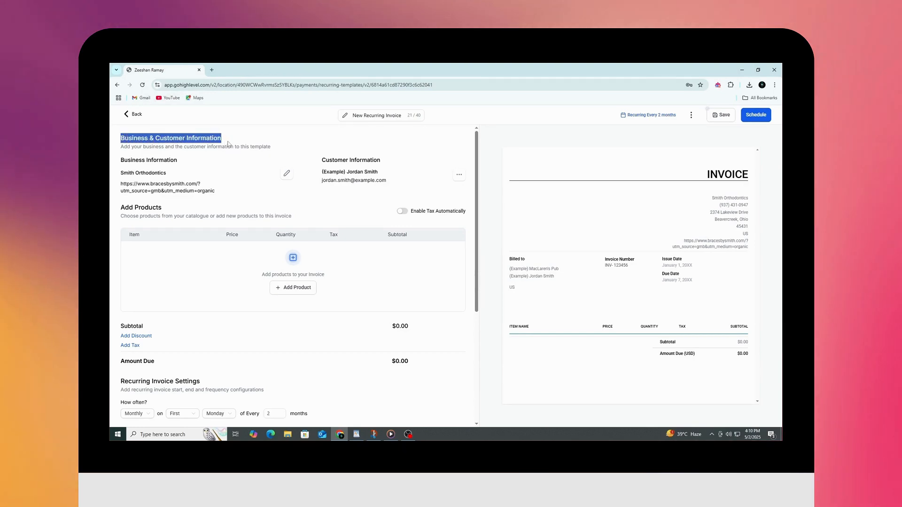
click(246, 179)
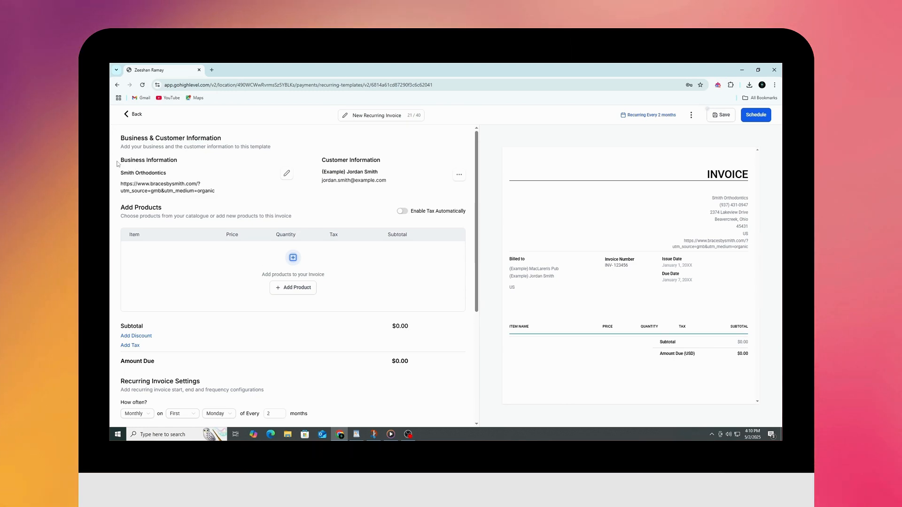
double_click(134, 172)
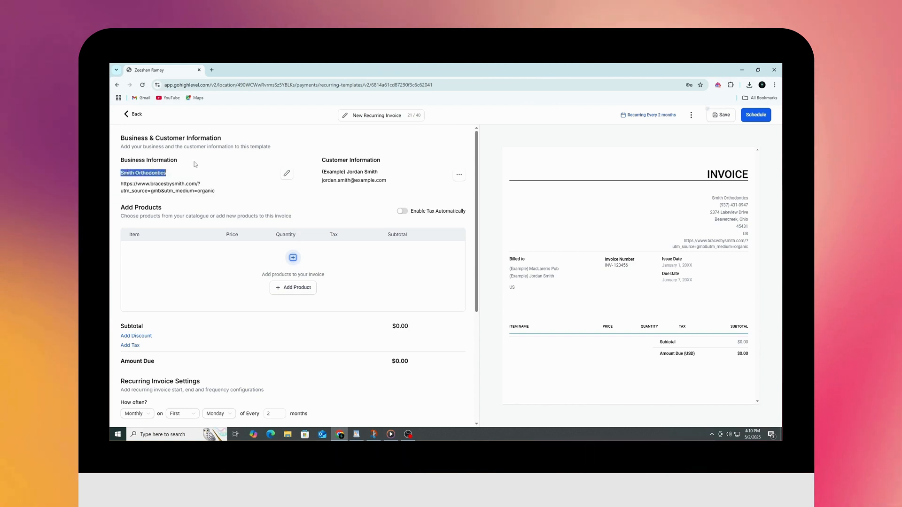
drag(121, 184, 235, 194)
click(236, 193)
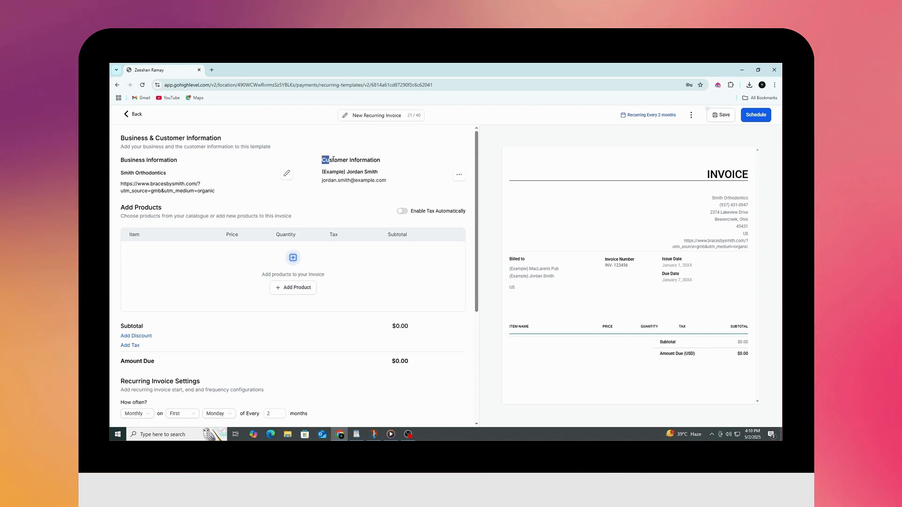
drag(333, 159, 399, 169)
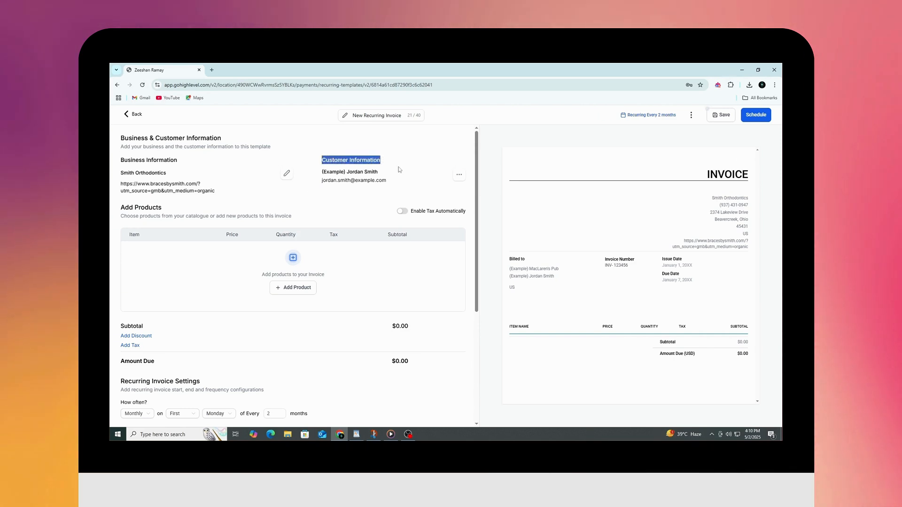
click(399, 169)
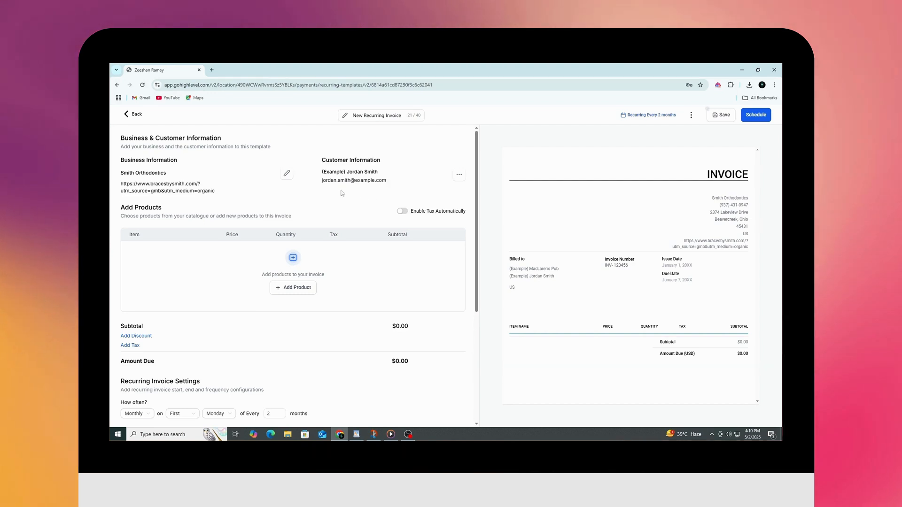
- Check the editable fields of the invoice customer's information, close the form, and review the customer's name and e-mail
click(459, 175)
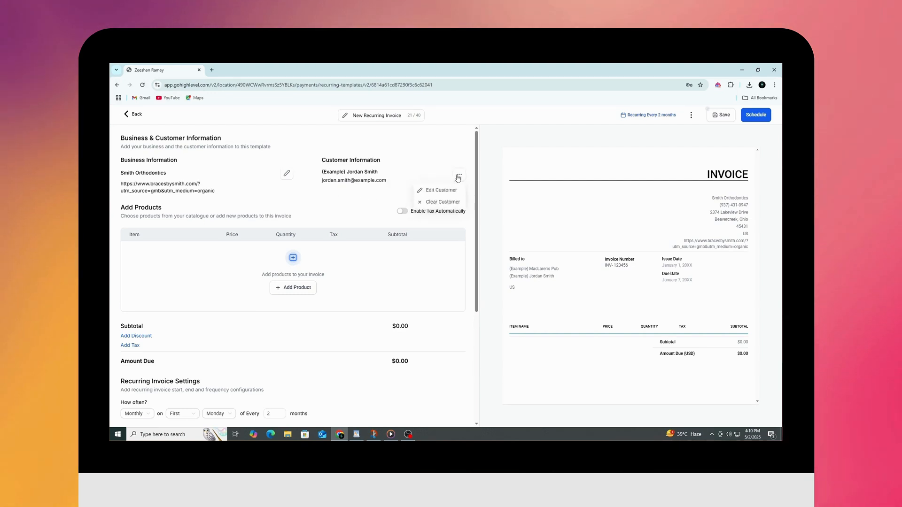
click(439, 189)
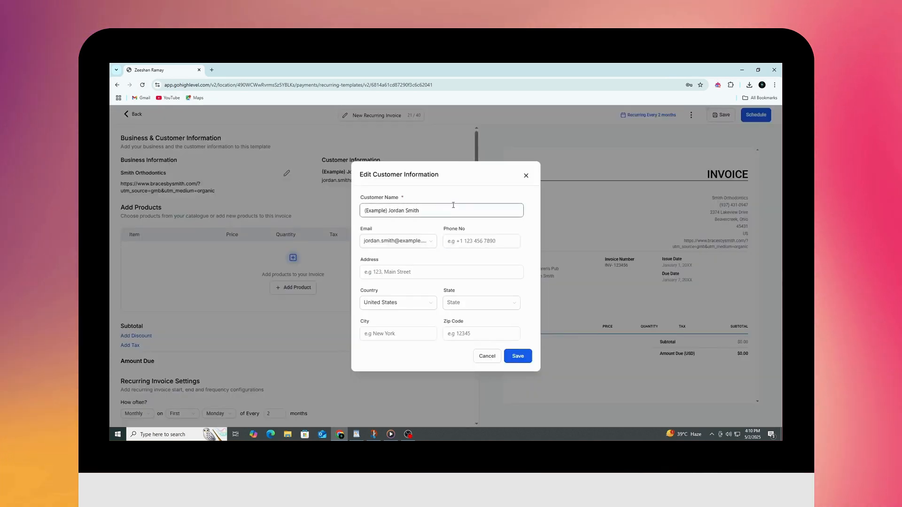
click(526, 175)
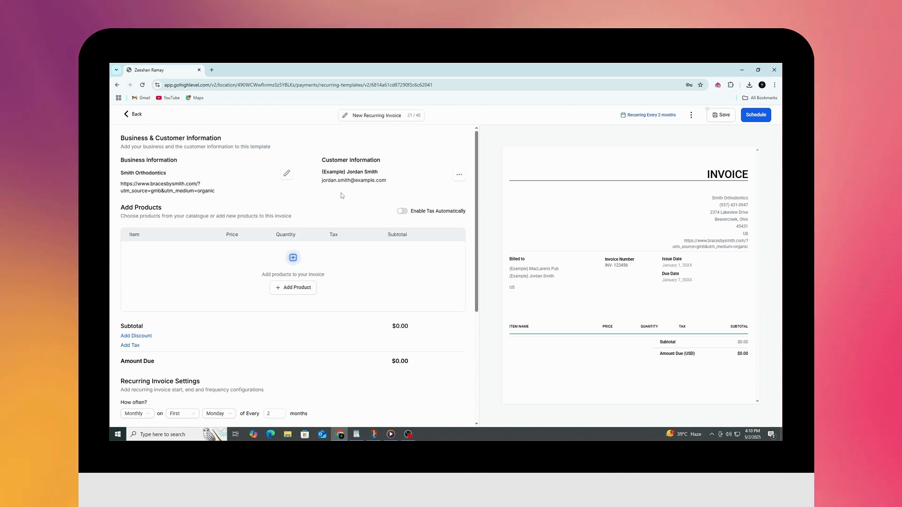
drag(322, 171, 391, 181)
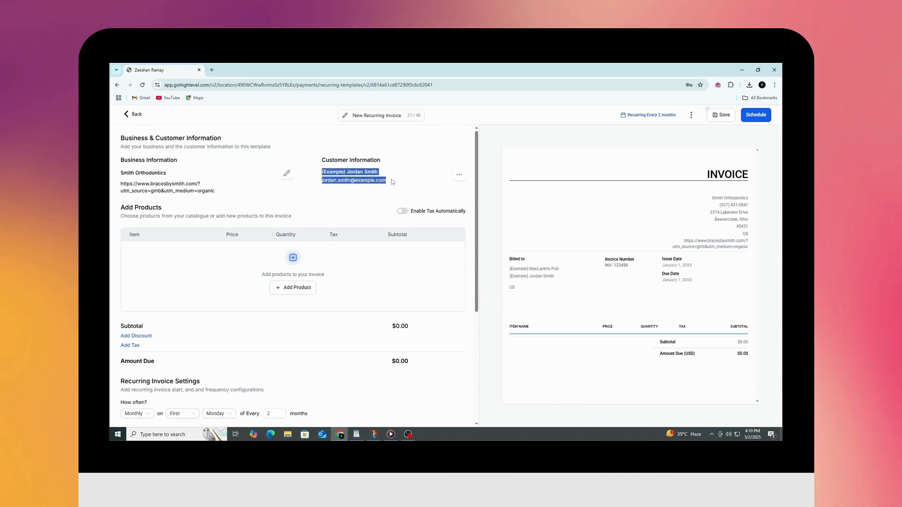
click(416, 193)
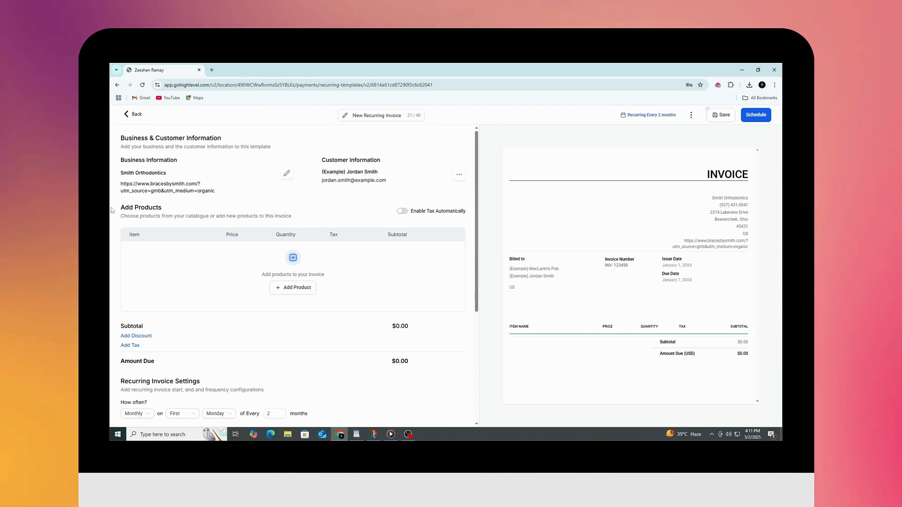
- Add a new product to the invoice named trimmer, with price name 400 and an amount of 400 USD
drag(121, 207, 178, 210)
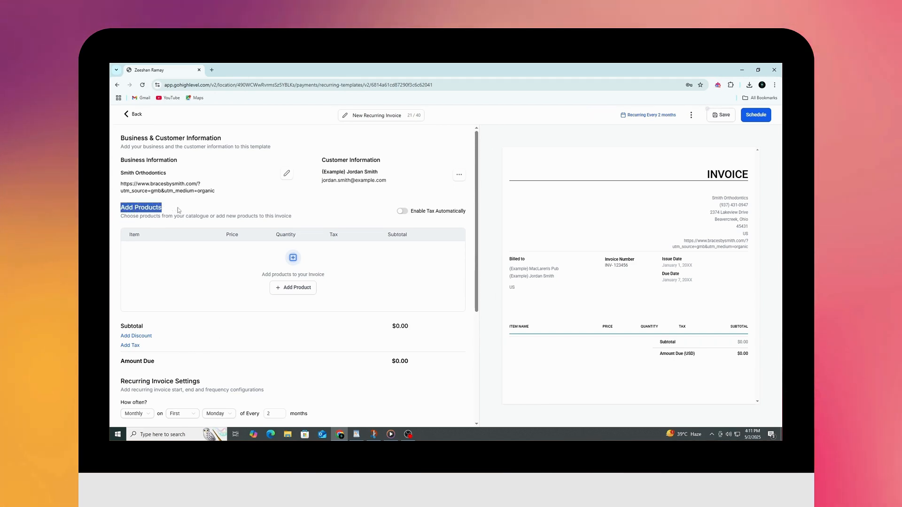
click(294, 287)
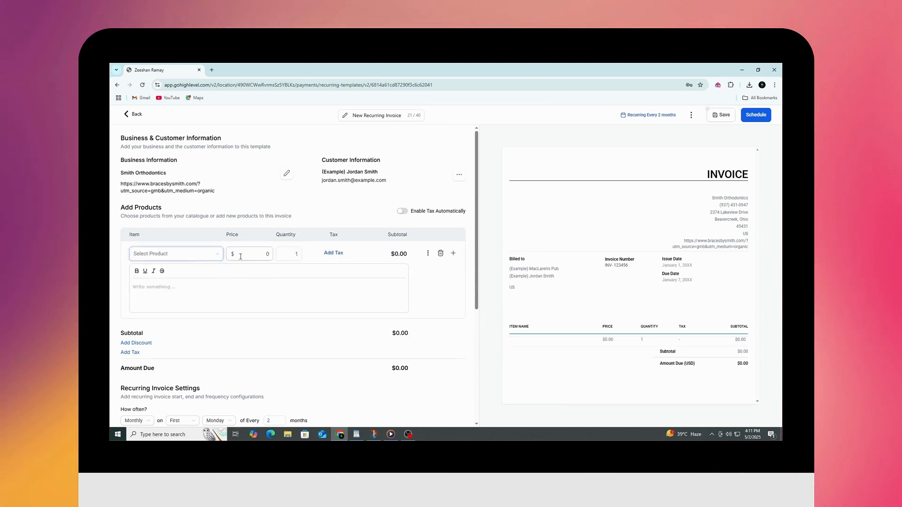
click(189, 254)
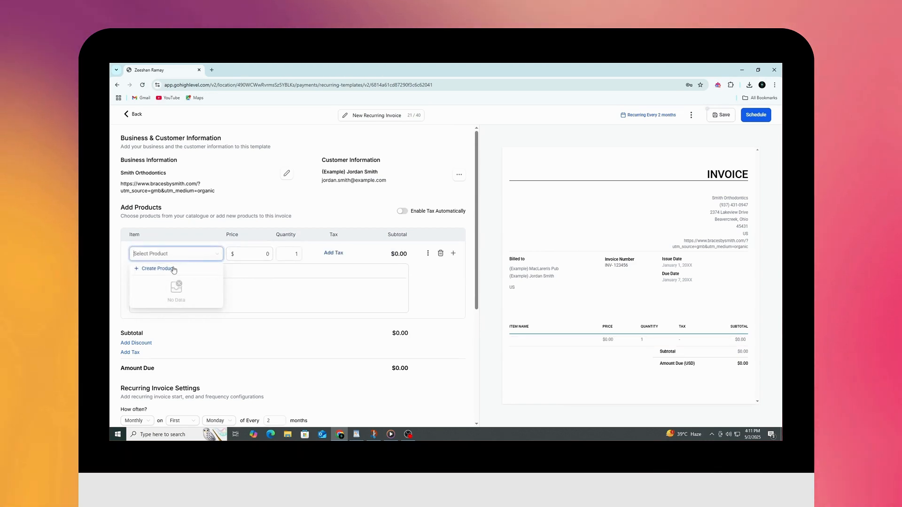
click(181, 269)
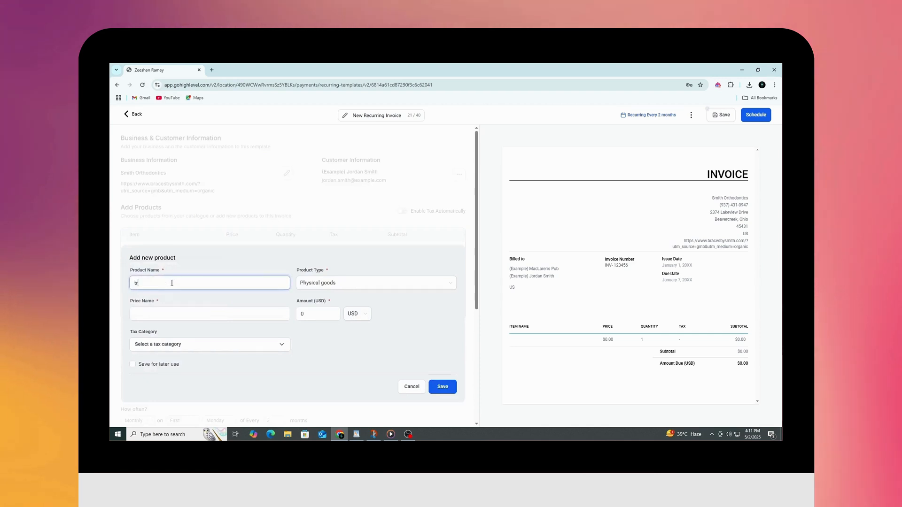
text(trimmer)
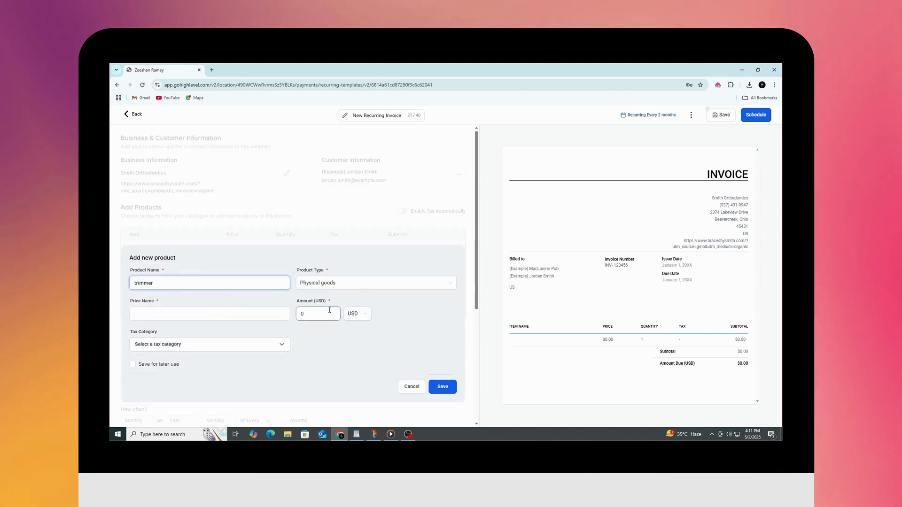
click(251, 316)
text(400)
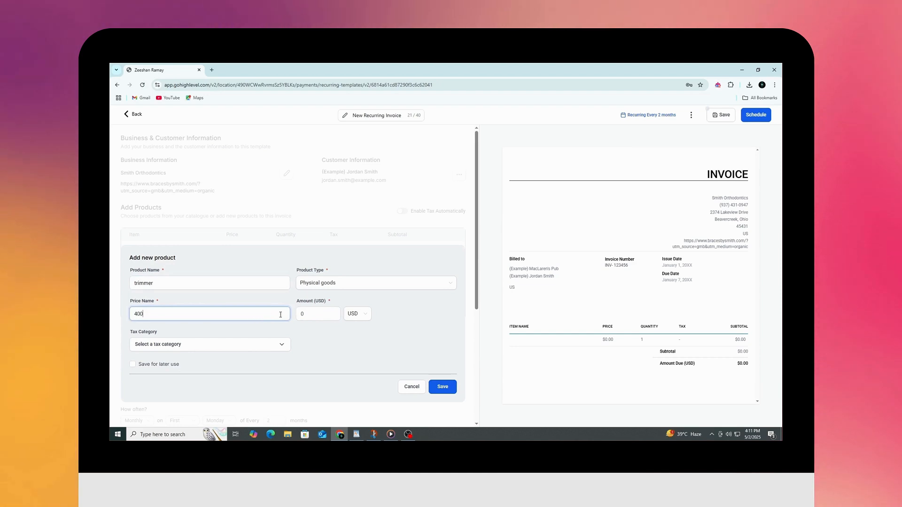
click(309, 311)
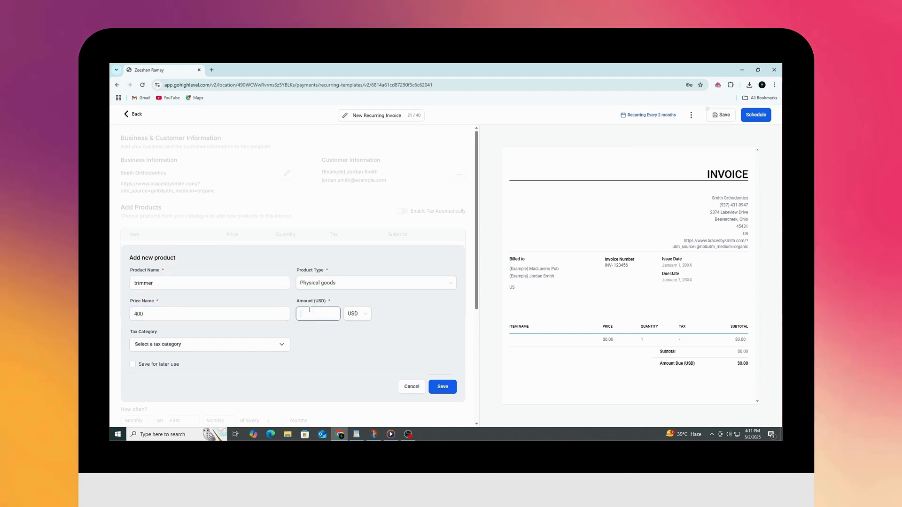
text(400)
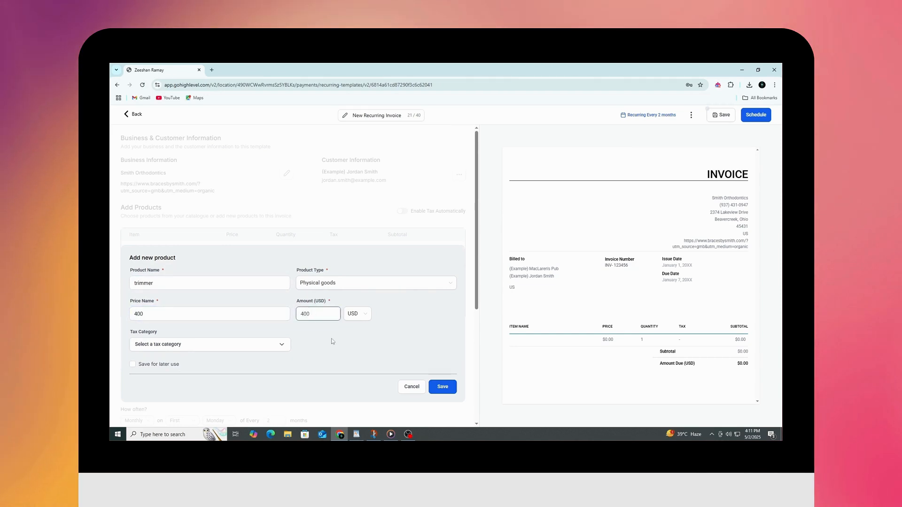
- Choose Physical goods as the trimmer's product type and save the new product
click(193, 283)
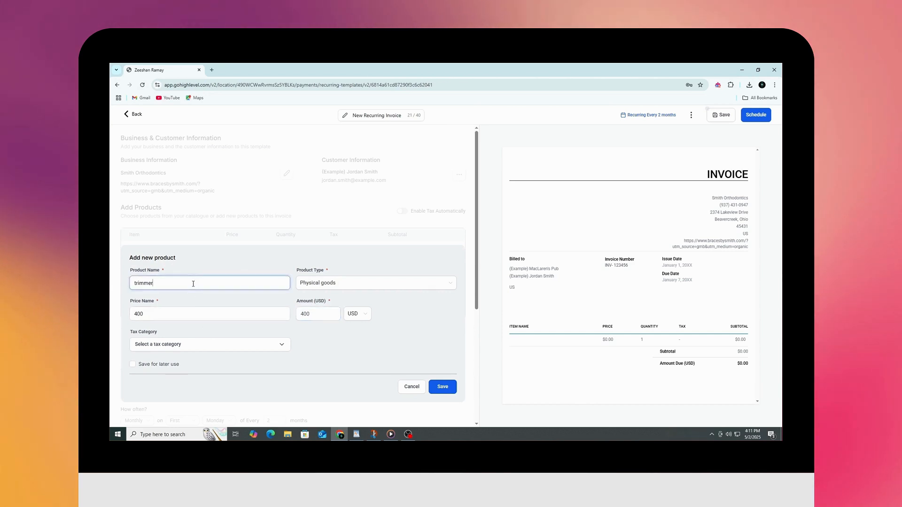
click(191, 313)
click(346, 286)
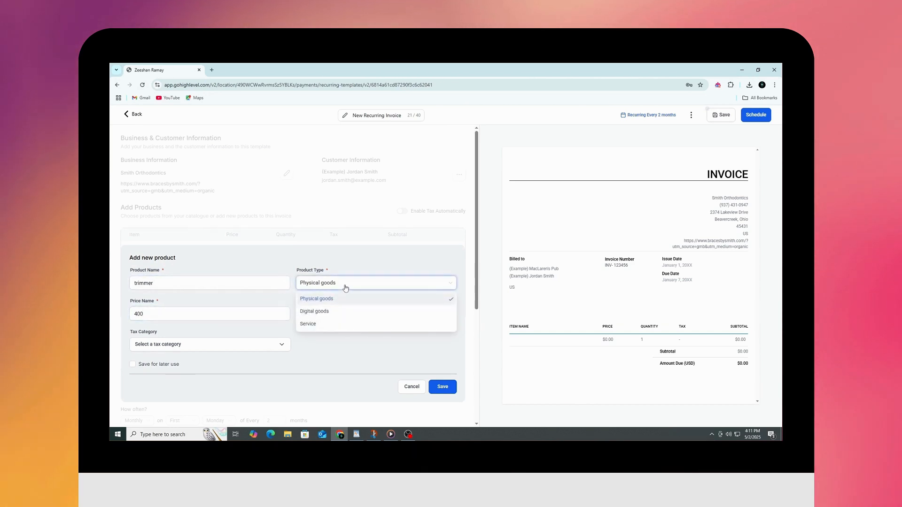
click(329, 299)
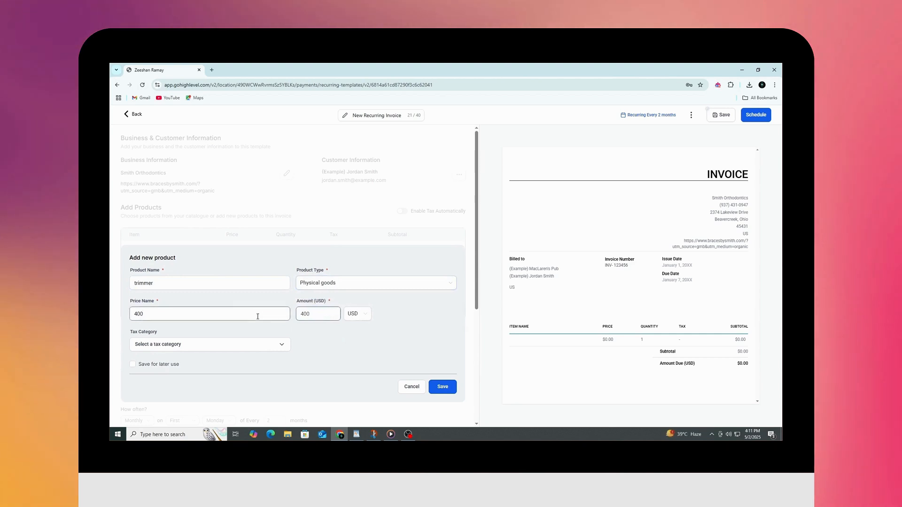
click(435, 390)
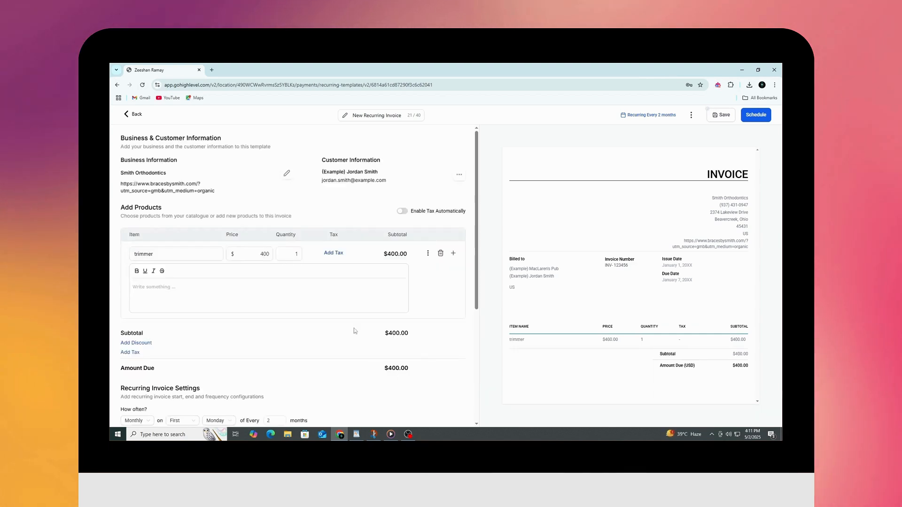
- Set the trimmer line item's quantity to 40
drag(264, 254, 270, 254)
click(271, 254)
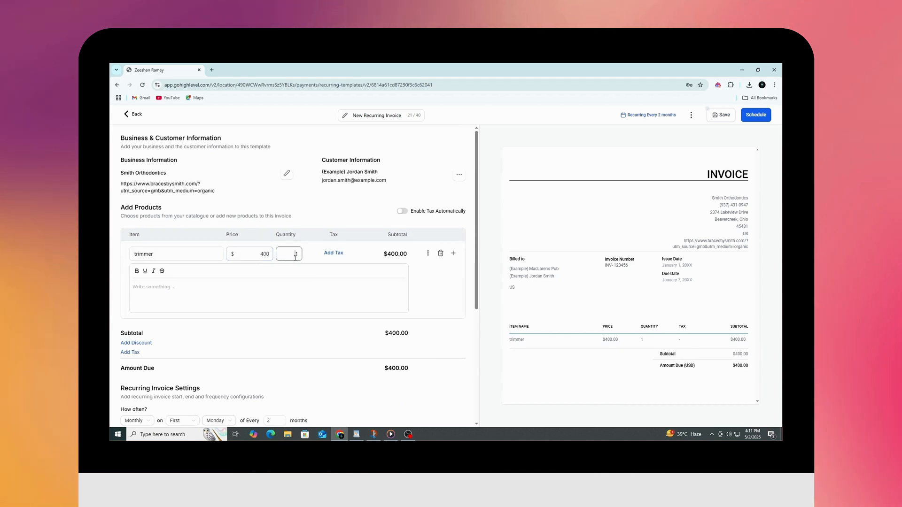
click(264, 254)
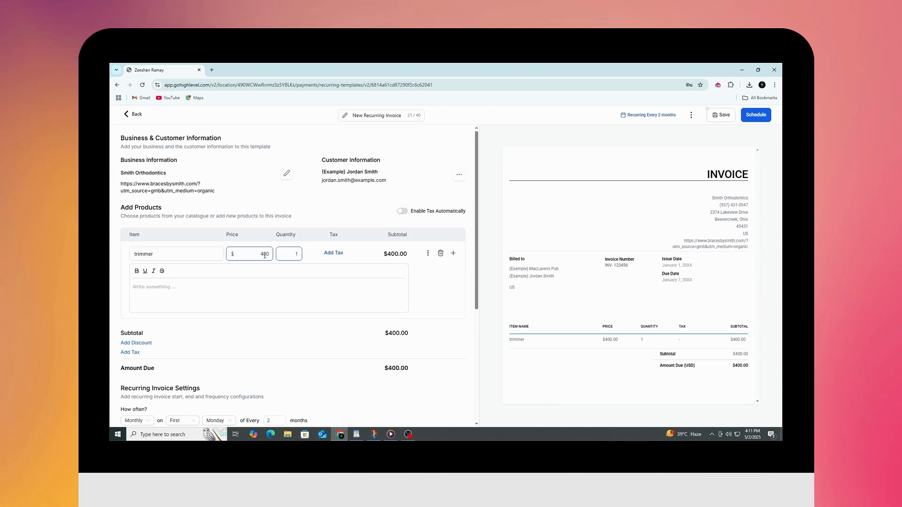
click(295, 254)
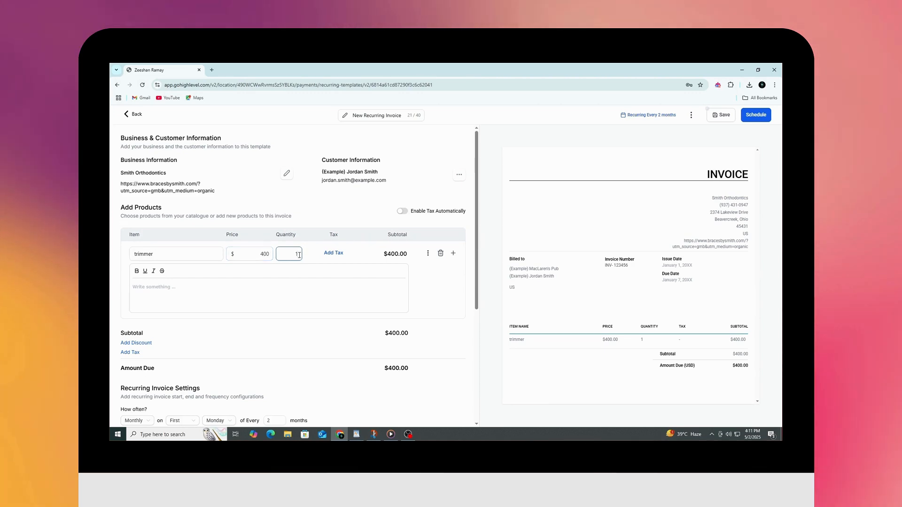
key(BackSpace)
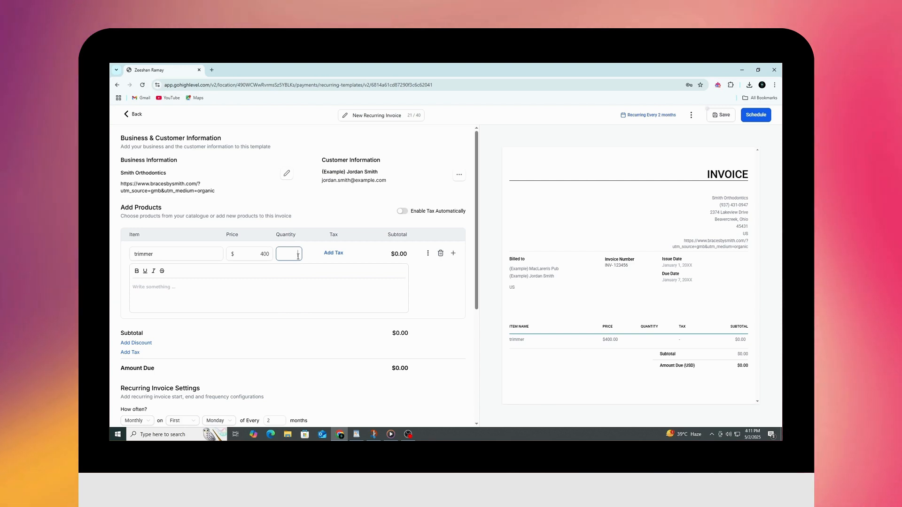
text(40)
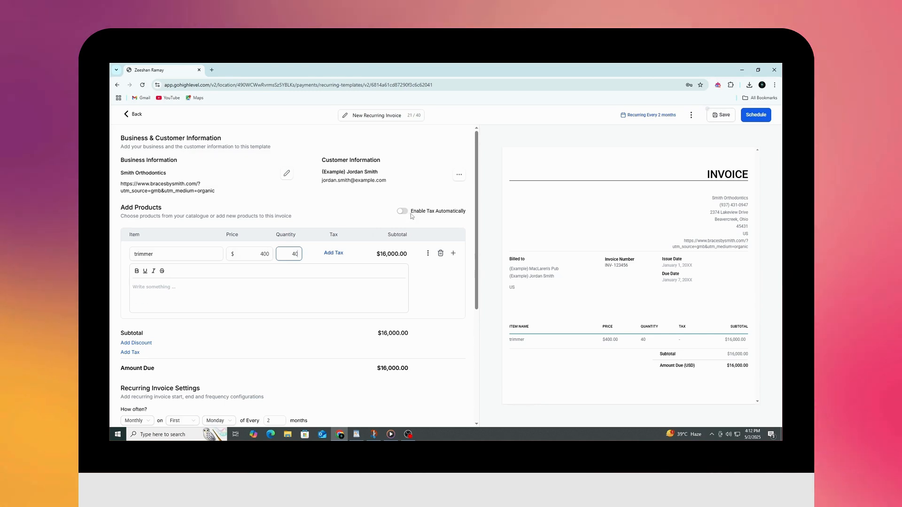
- Try to enable automatic tax for the invoice's products
drag(410, 211, 465, 211)
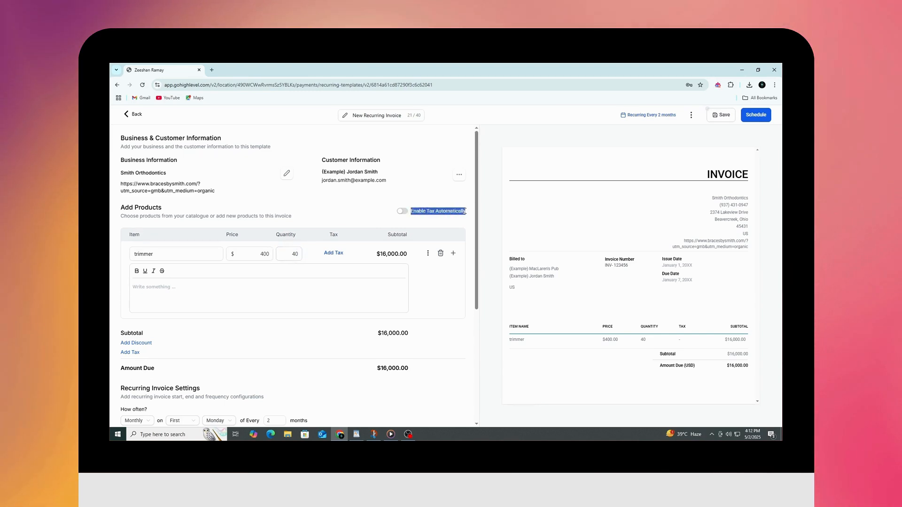
click(427, 221)
click(403, 213)
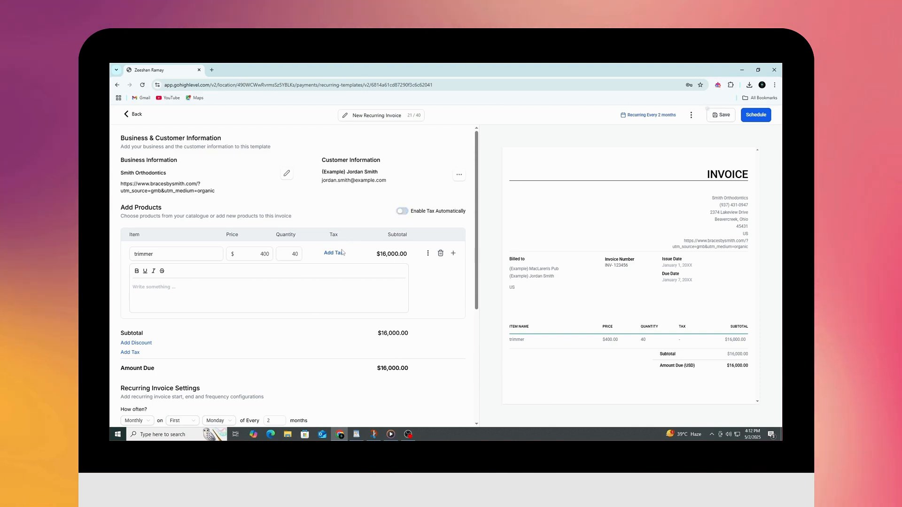
- Enter "water proof trimmer" as the description of the trimmer line item
scroll(341, 253, down, 2)
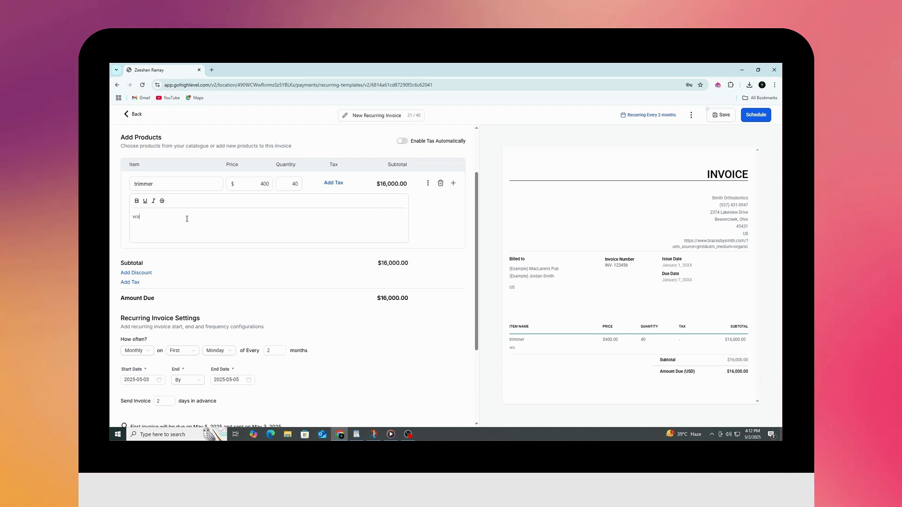
text(ter pr)
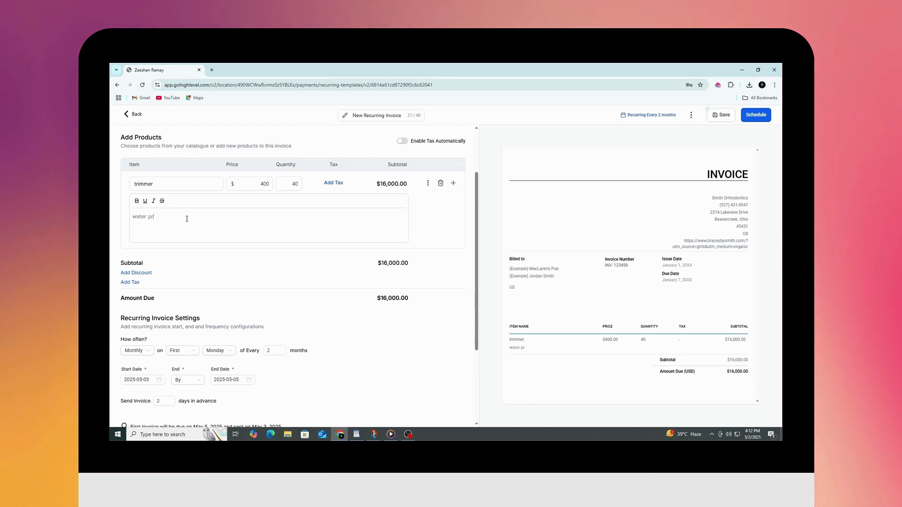
text(oof tri)
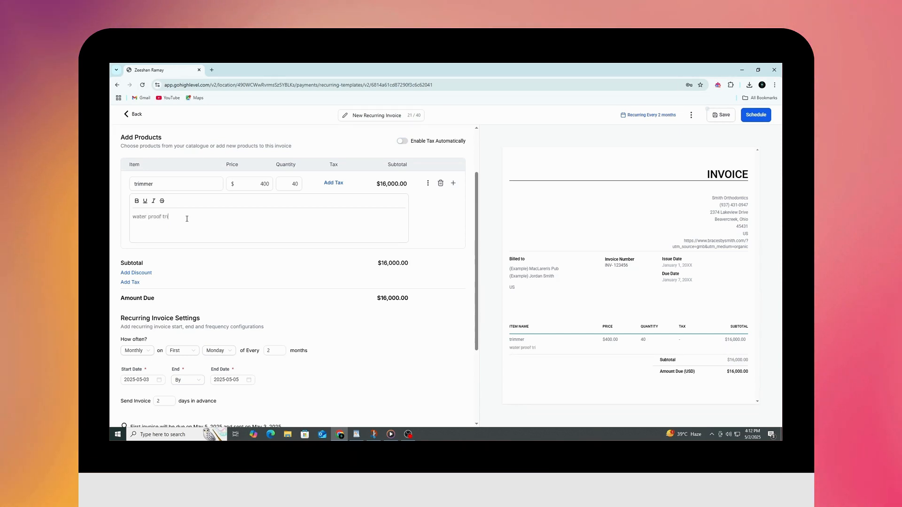
text(mmer)
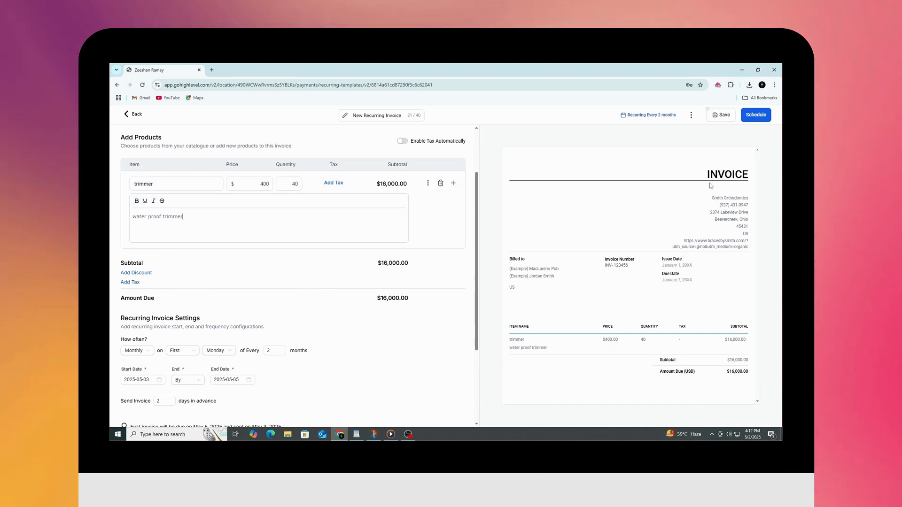
- Review the invoice preview's heading, item name, price and quantity, and check the subtotal below the product list
drag(730, 175, 750, 178)
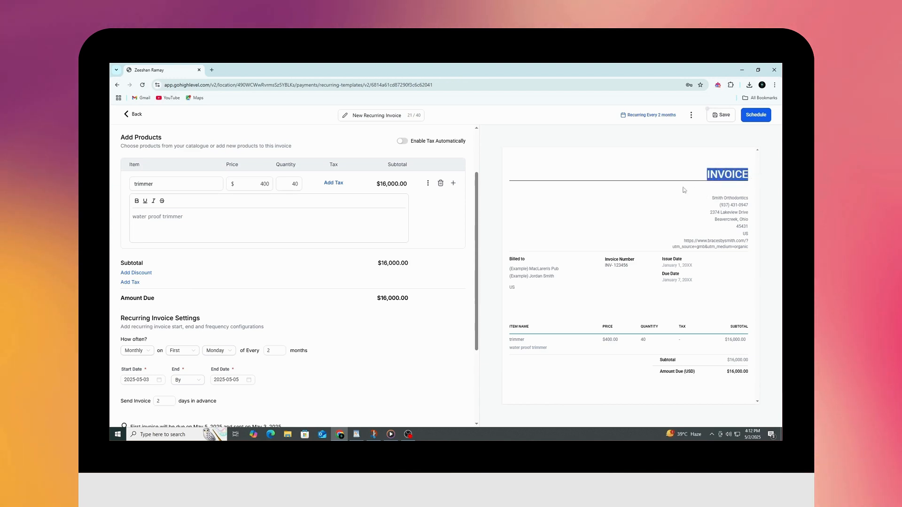
click(685, 203)
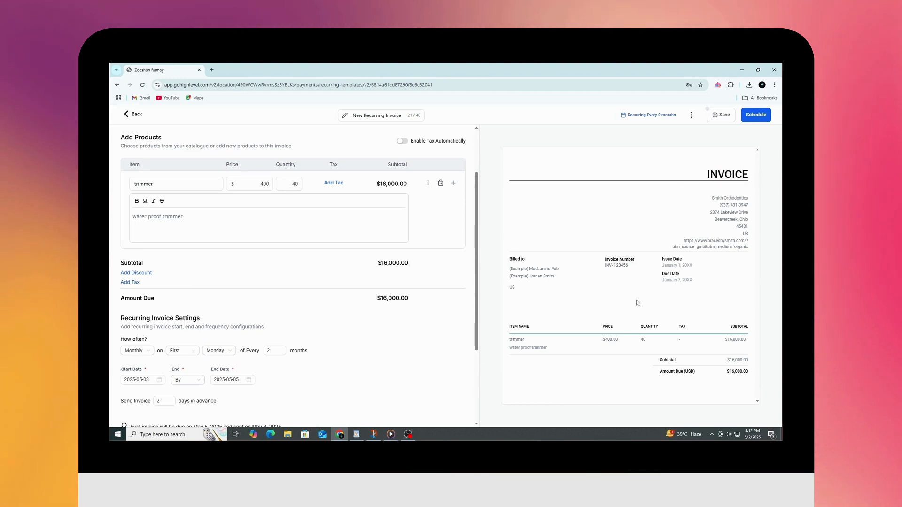
drag(618, 340, 608, 343)
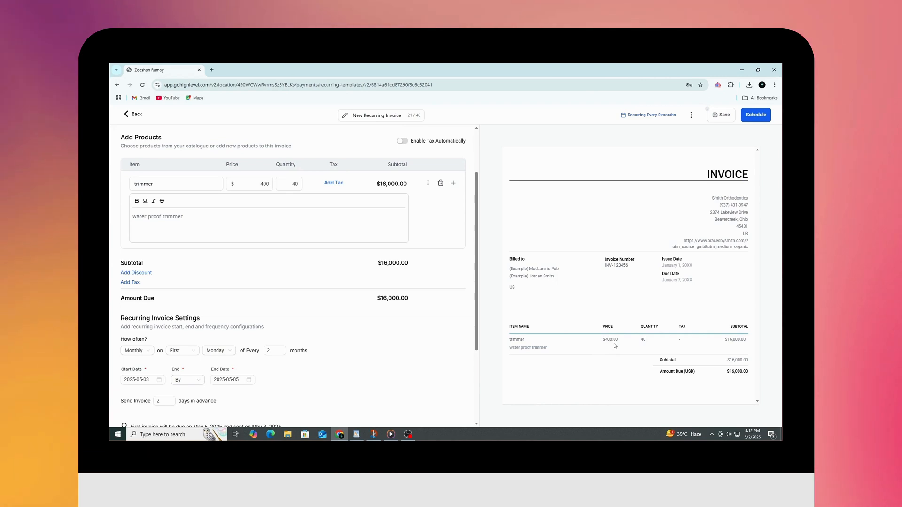
click(651, 343)
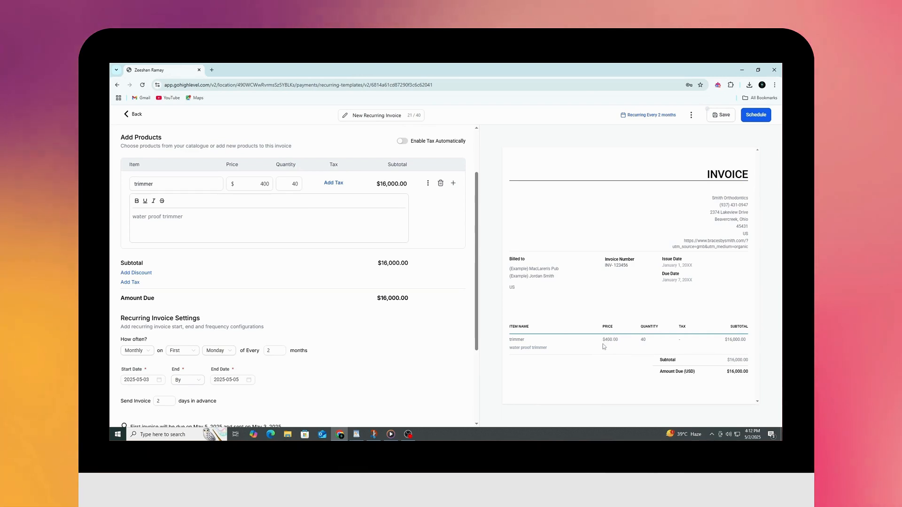
click(620, 350)
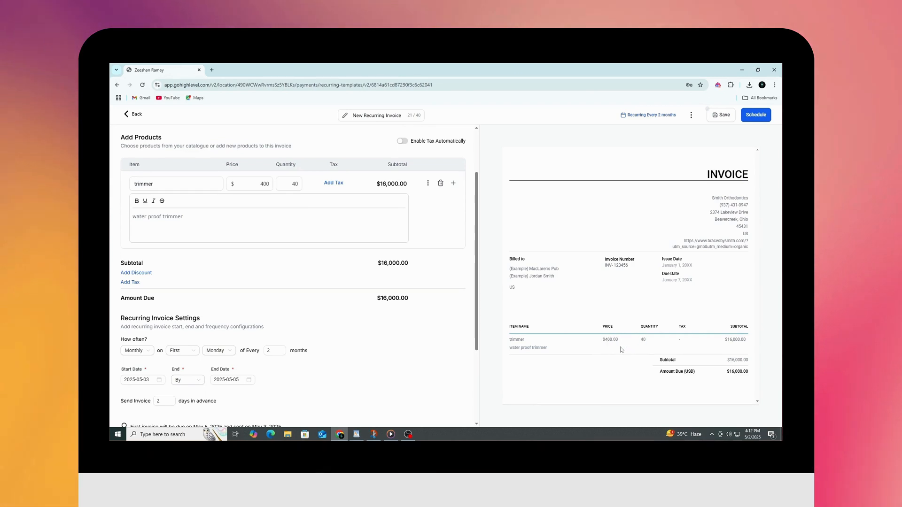
double_click(519, 340)
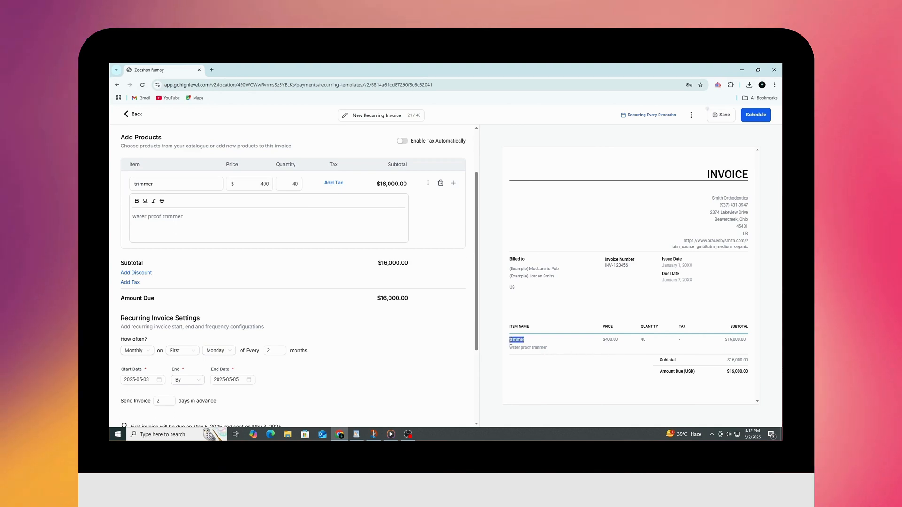
click(526, 341)
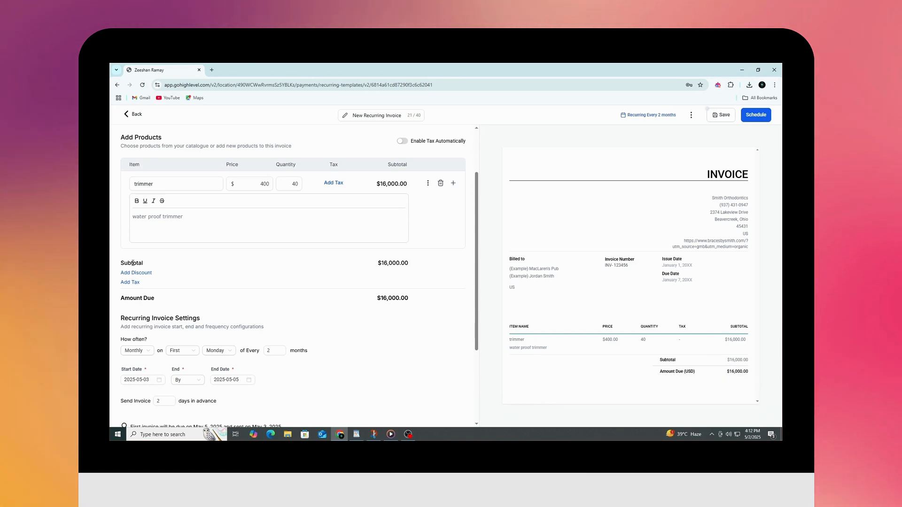
drag(139, 263, 127, 263)
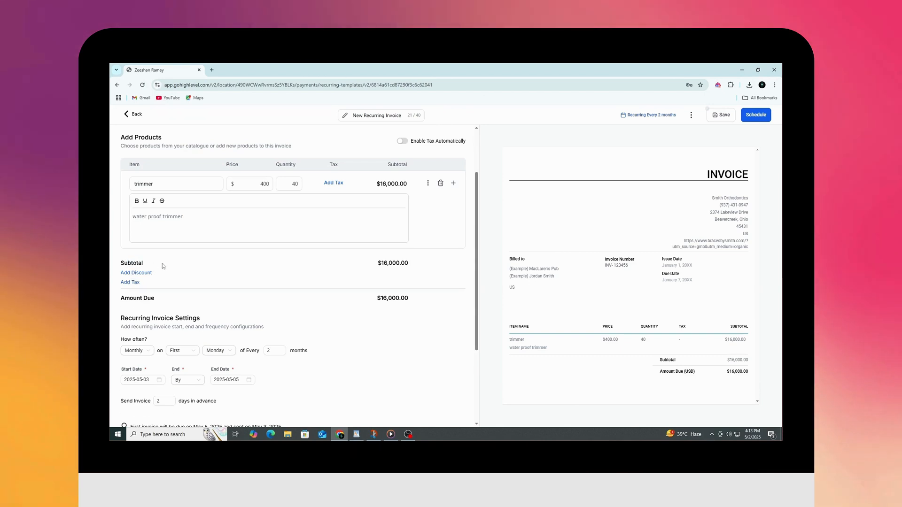
drag(375, 264, 414, 264)
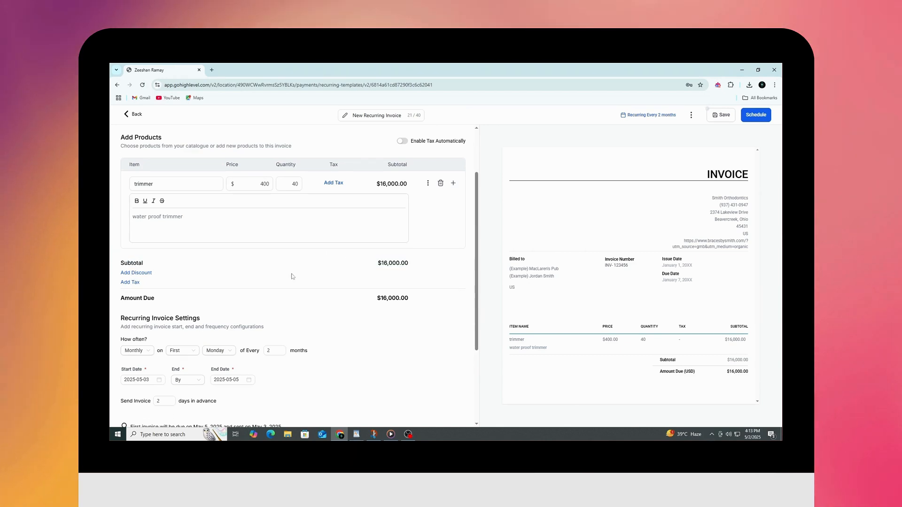
- Inspect the invoice's discount and tax options without applying either, and check the amount due
click(146, 272)
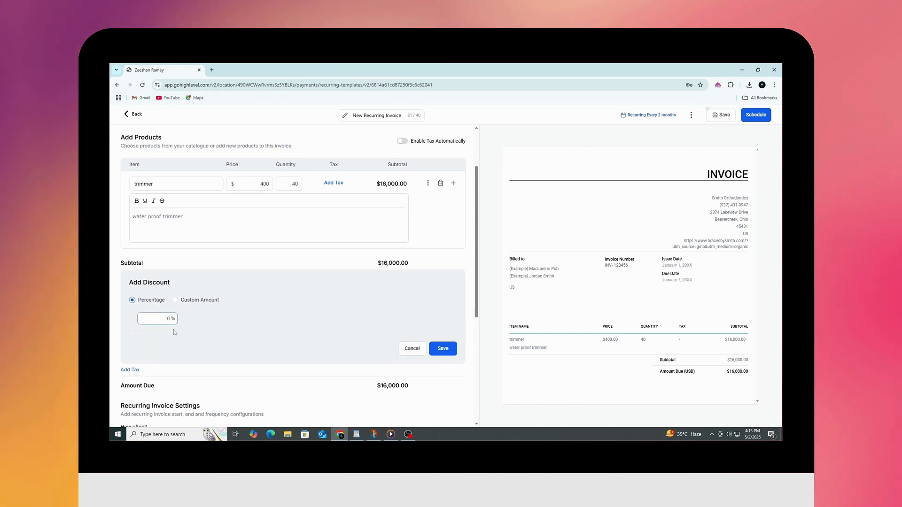
click(412, 349)
click(130, 282)
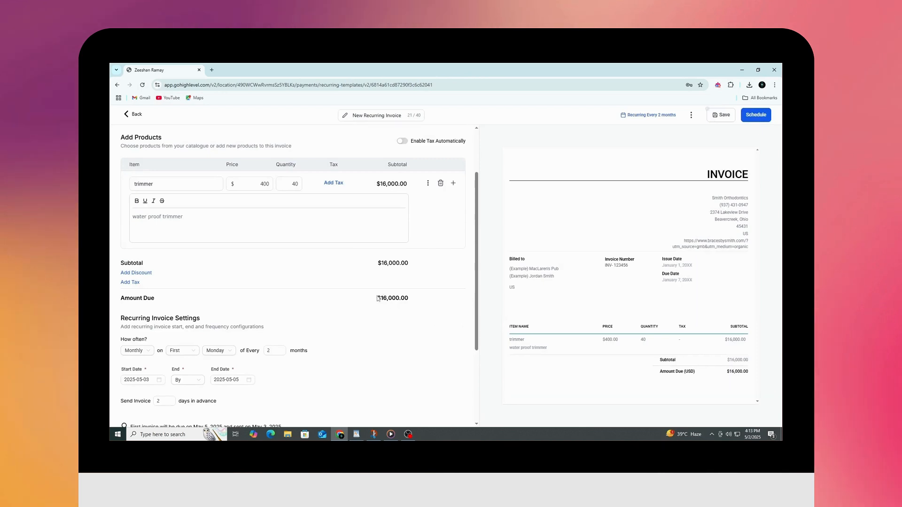
drag(389, 296, 399, 298)
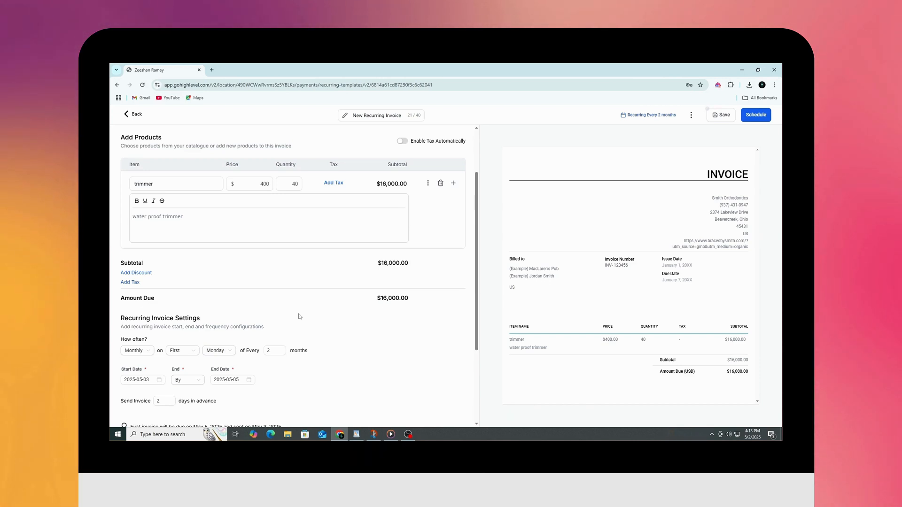
- Examine the recurring invoice settings for frequency, week, weekday and end date
scroll(283, 307, down, 2)
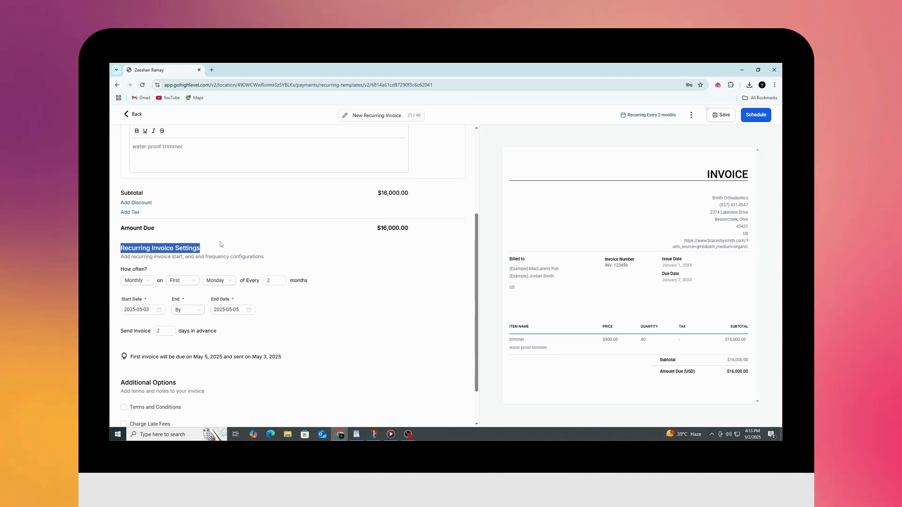
click(220, 246)
click(145, 284)
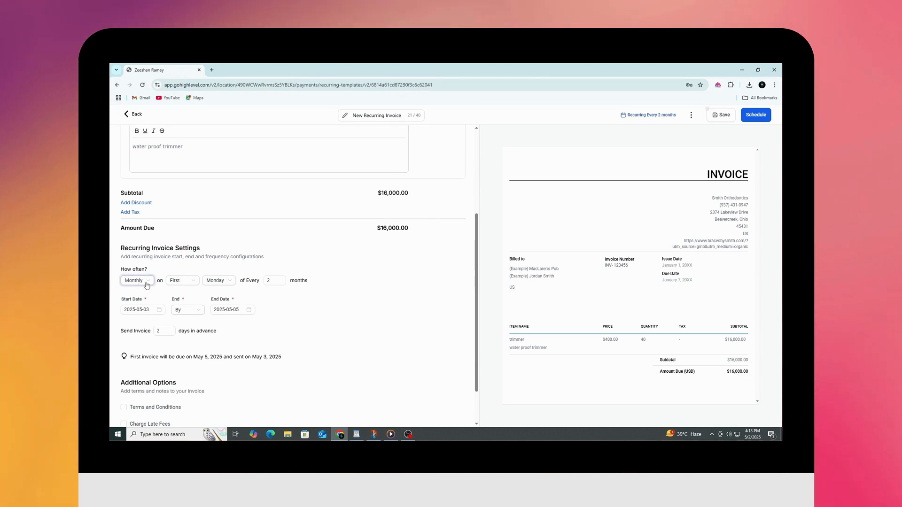
click(151, 282)
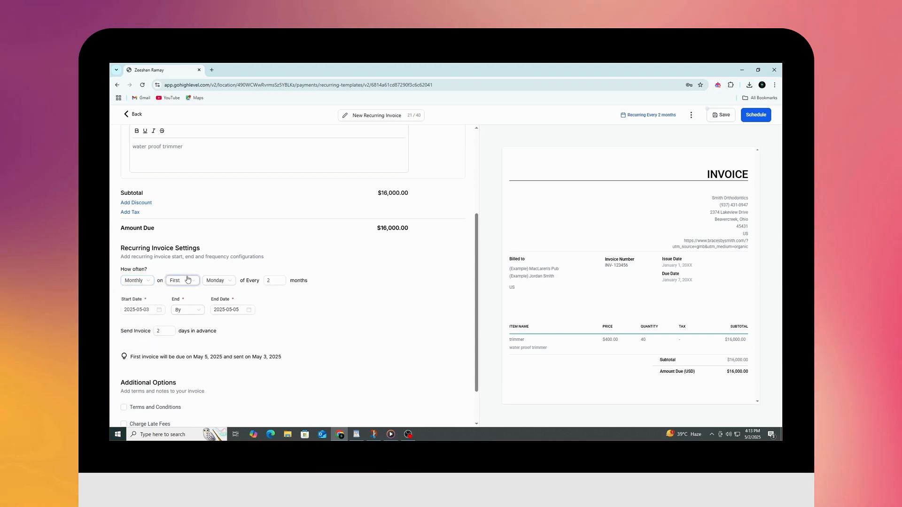
click(241, 341)
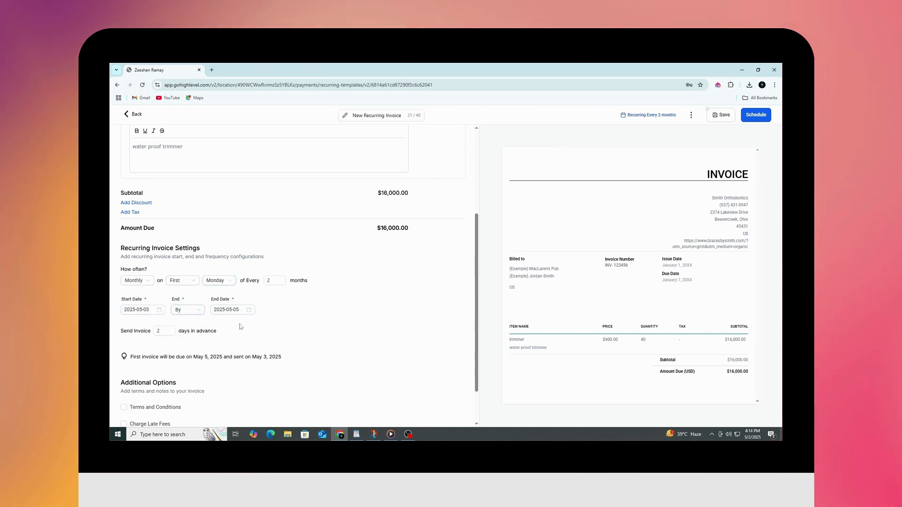
triple_click(213, 300)
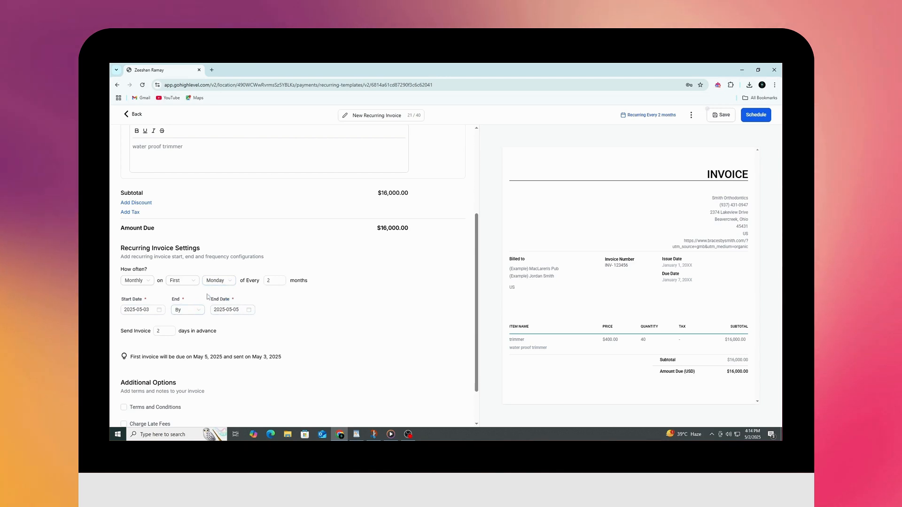
- Review the invoice's scheduling options, including the delivery method and email template, and close them without sending
scroll(436, 243, up, 5)
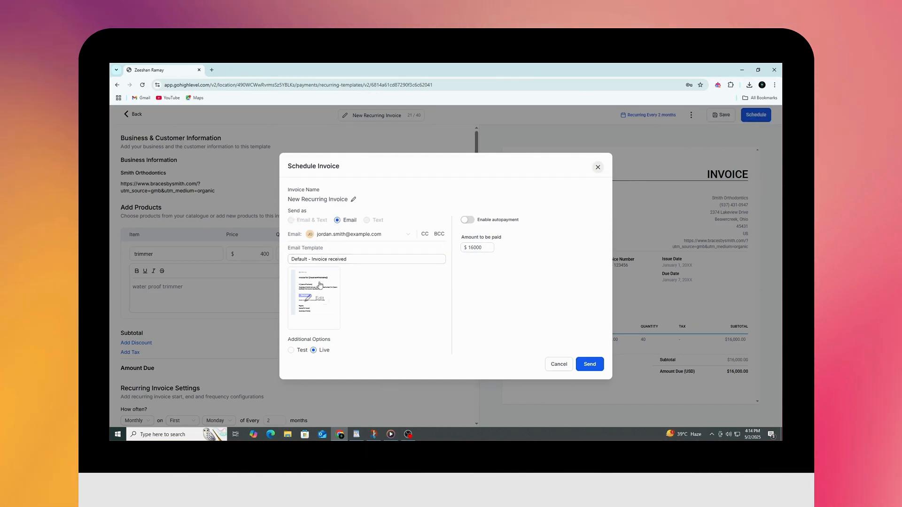
mouse_move(330, 281)
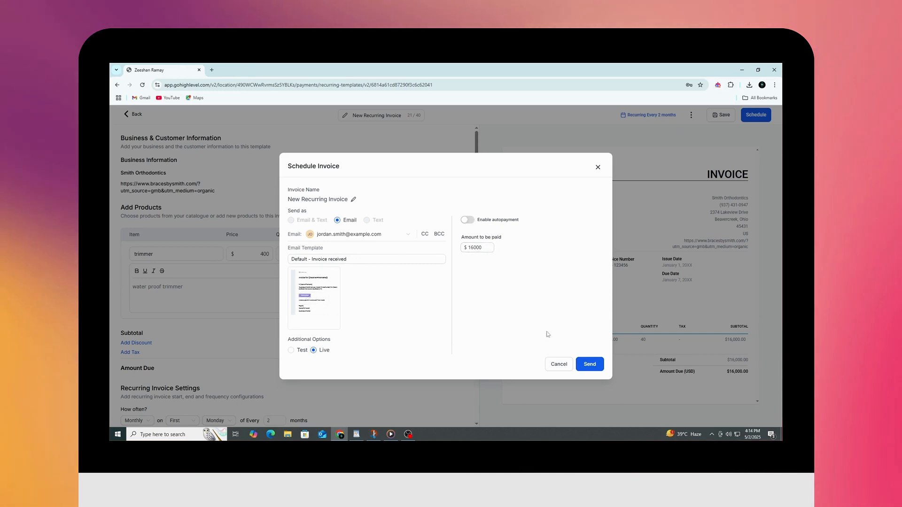
click(558, 364)
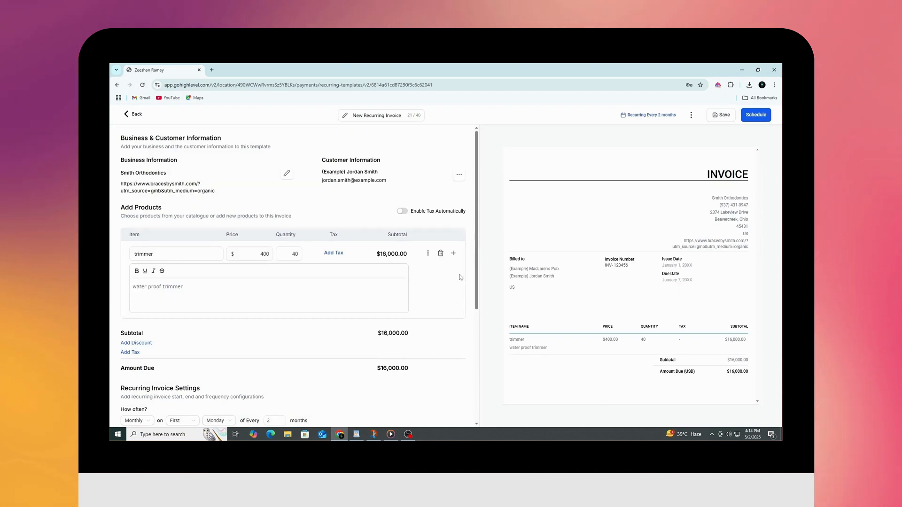
scroll(460, 277, down, 3)
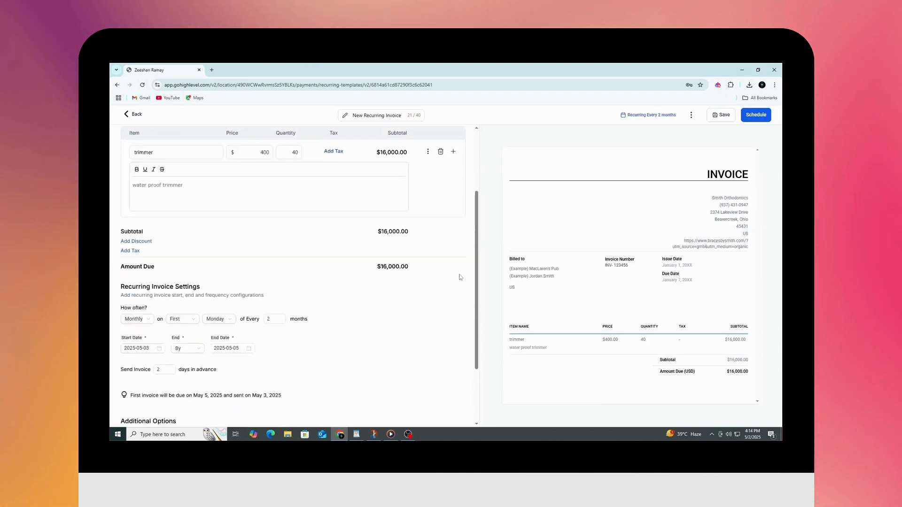
scroll(460, 277, down, 1)
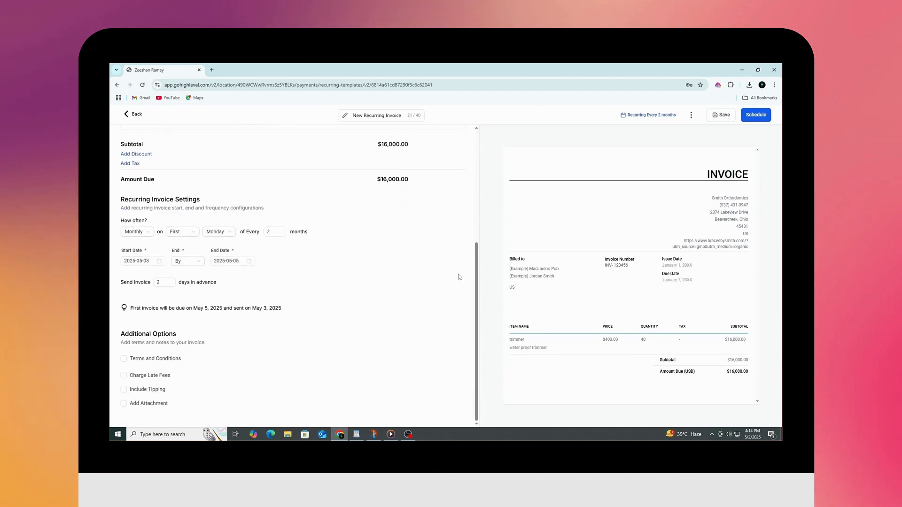
scroll(460, 278, up, 3)
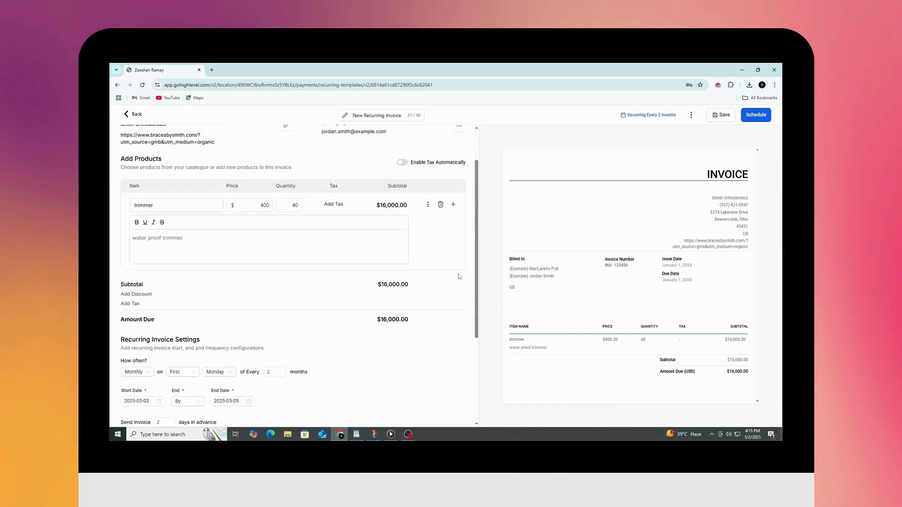
scroll(460, 277, up, 1)
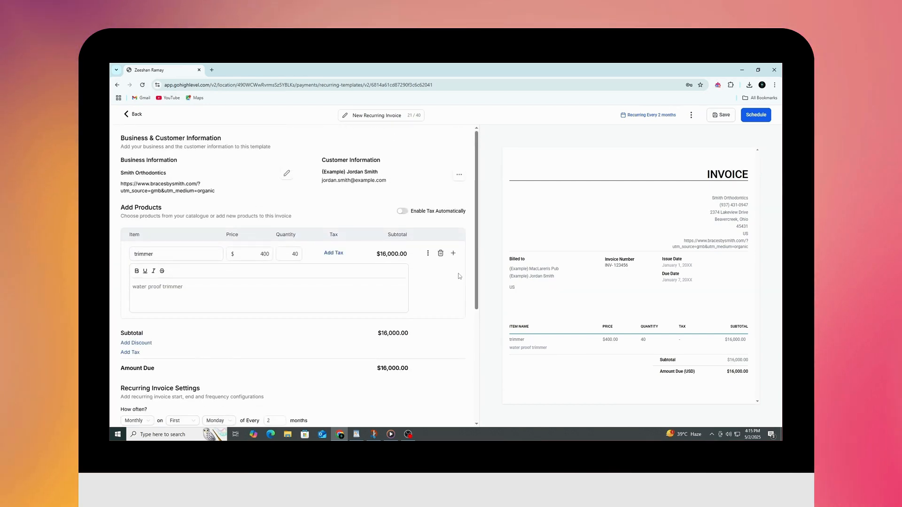